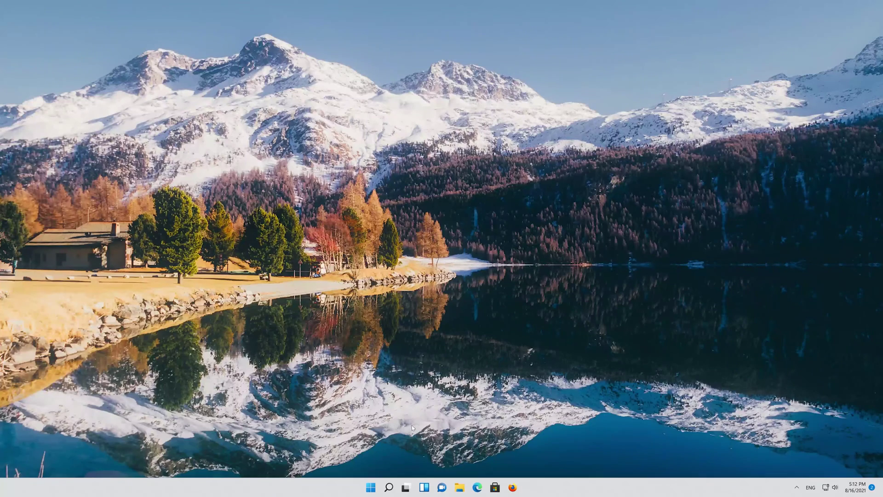
# Search Windows for "device manager" and open Device Manager
pyautogui.click(371, 487)
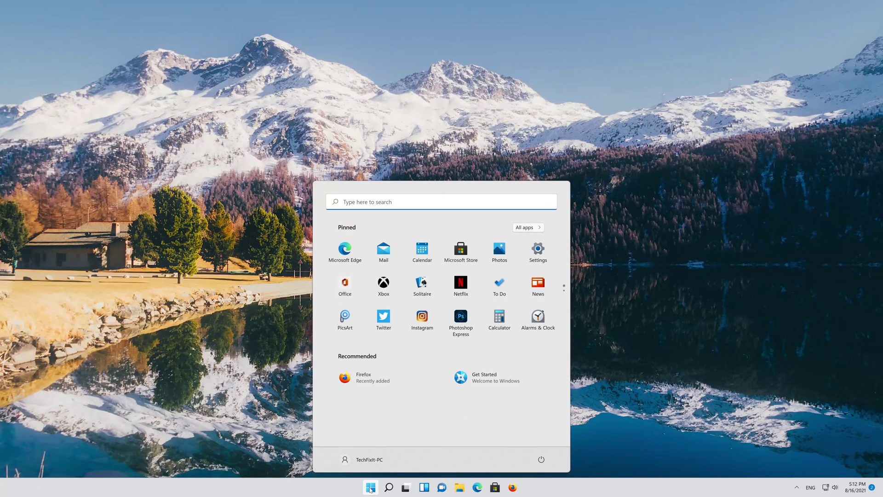
pyautogui.write('device manager')
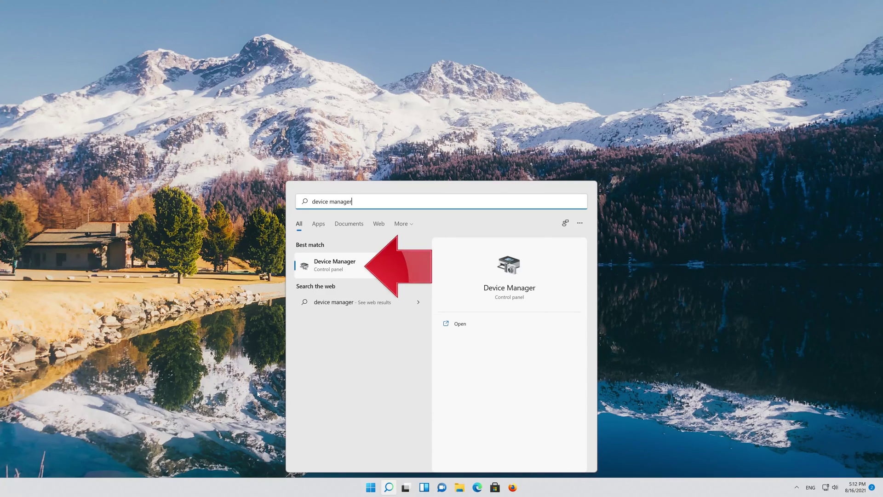
pyautogui.click(334, 264)
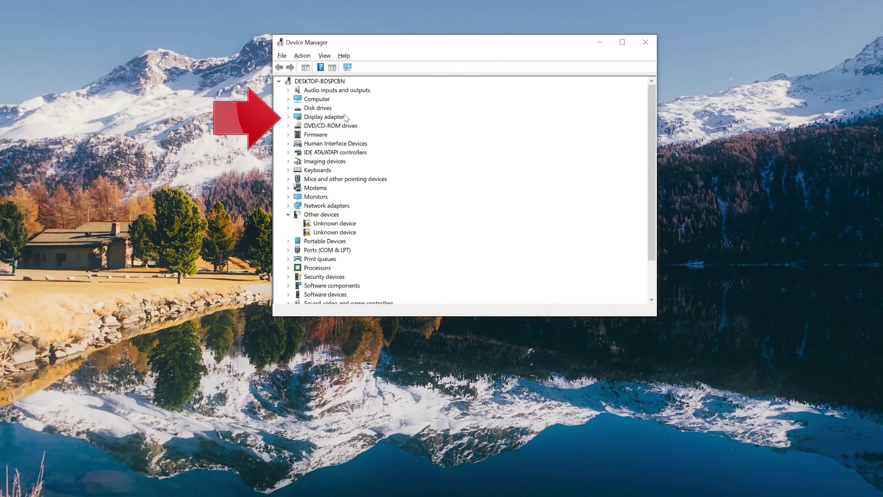
# Open the driver properties of the NVIDIA GeForce RTX 3080 Ti display adapter
pyautogui.click(289, 118)
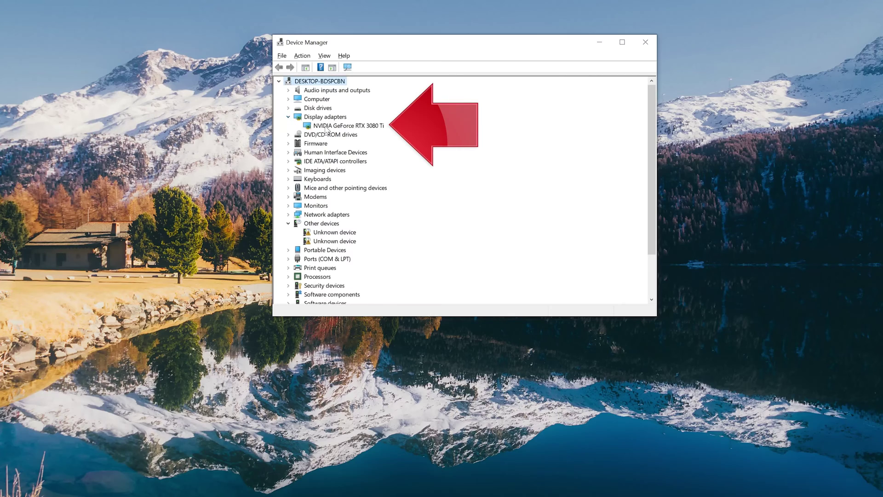
pyautogui.rightClick(369, 130)
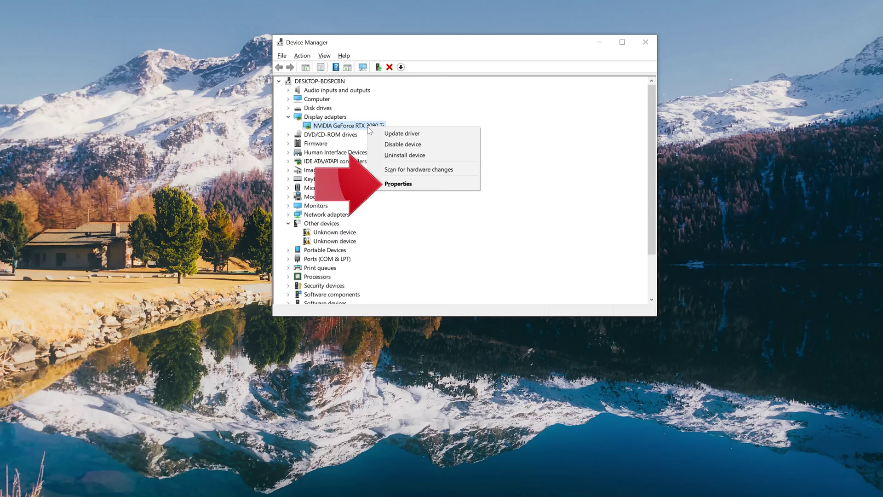
pyautogui.click(423, 185)
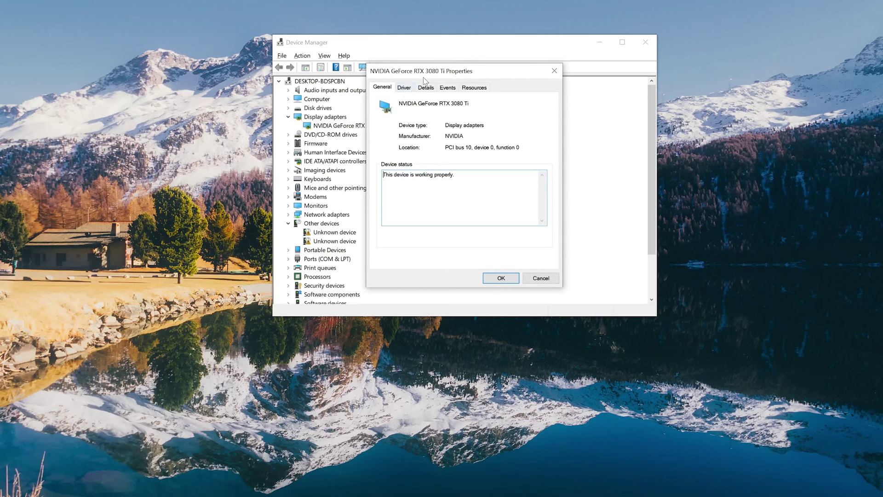
pyautogui.click(404, 88)
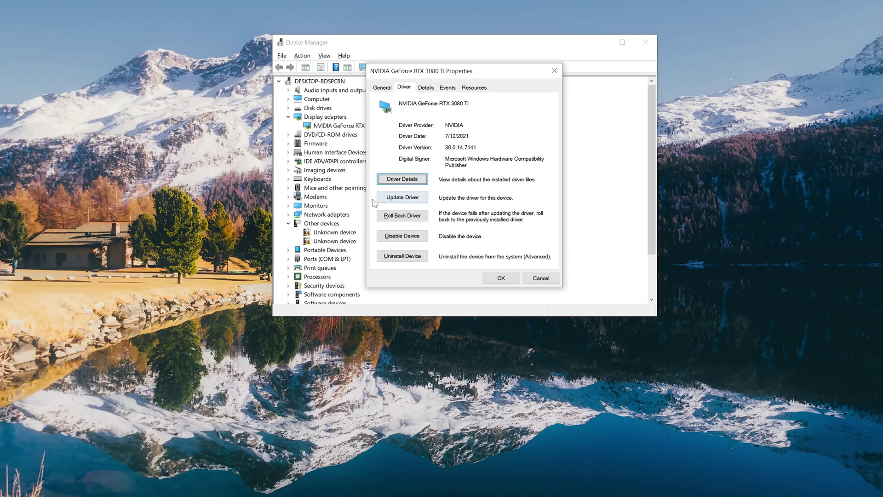
# Run an automatic driver update search for the NVIDIA graphics card, and close its dialogs and Device Manager
pyautogui.click(390, 199)
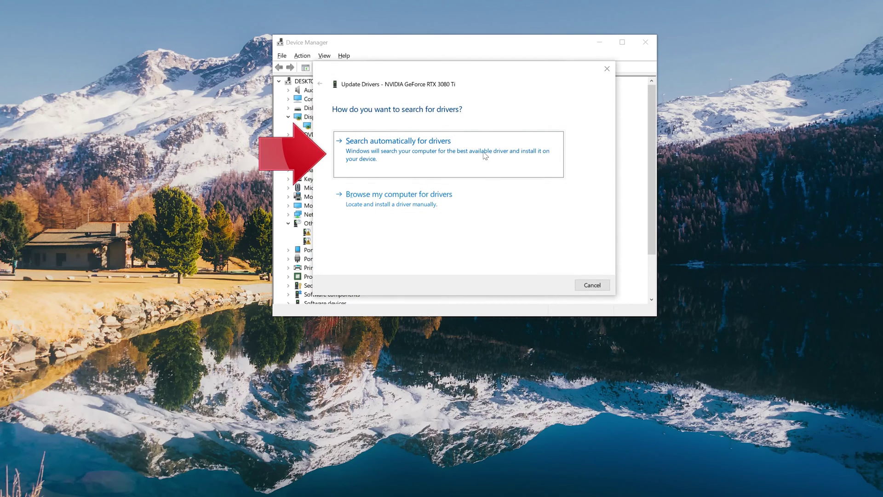
pyautogui.click(419, 163)
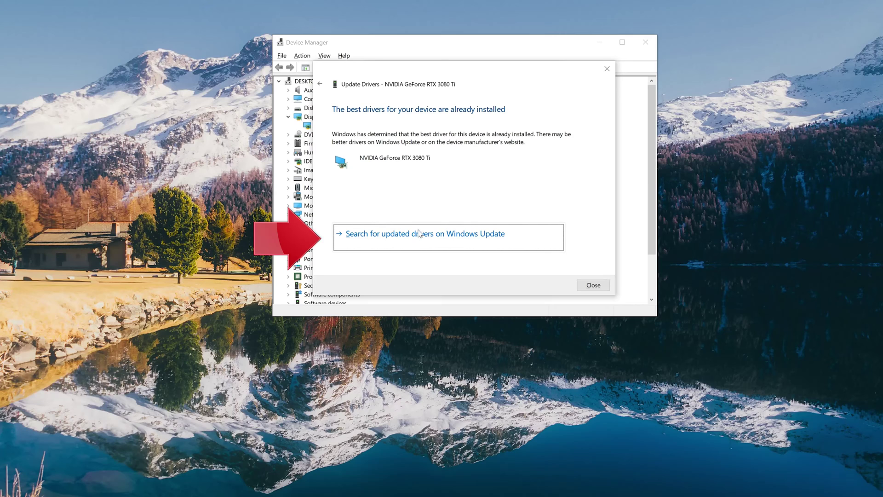
pyautogui.click(593, 284)
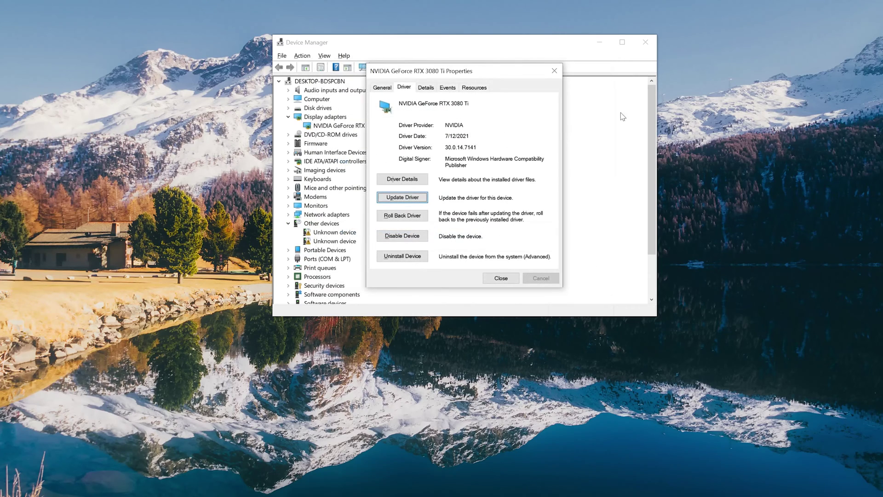
pyautogui.click(554, 71)
pyautogui.click(646, 42)
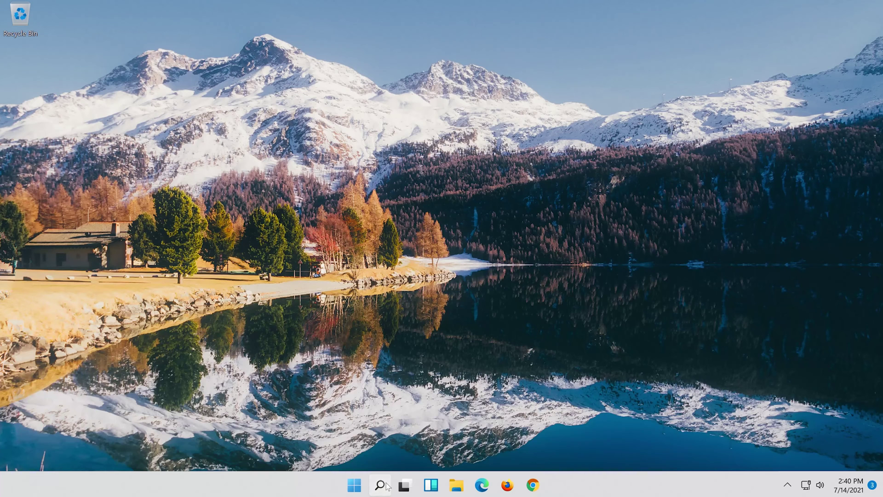
# Search Windows for "device manager", open Device Manager and move its window to the middle of the desktop
pyautogui.click(387, 487)
pyautogui.write('de')
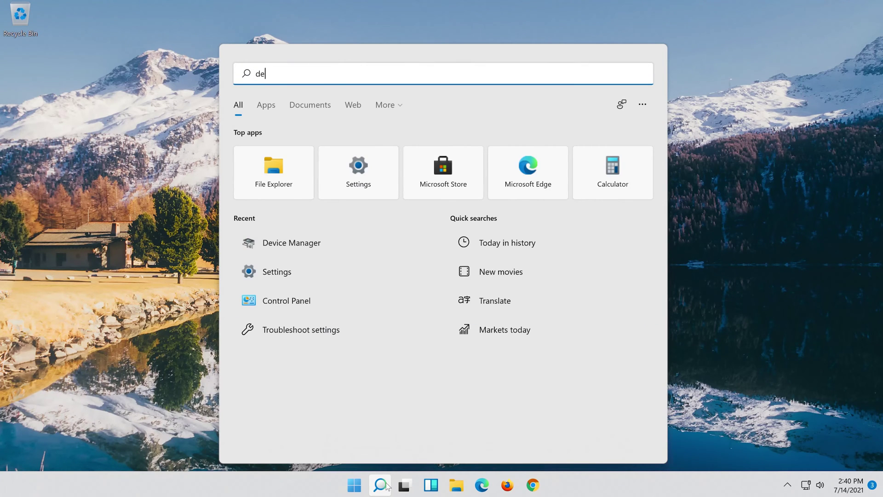
pyautogui.write('vice m')
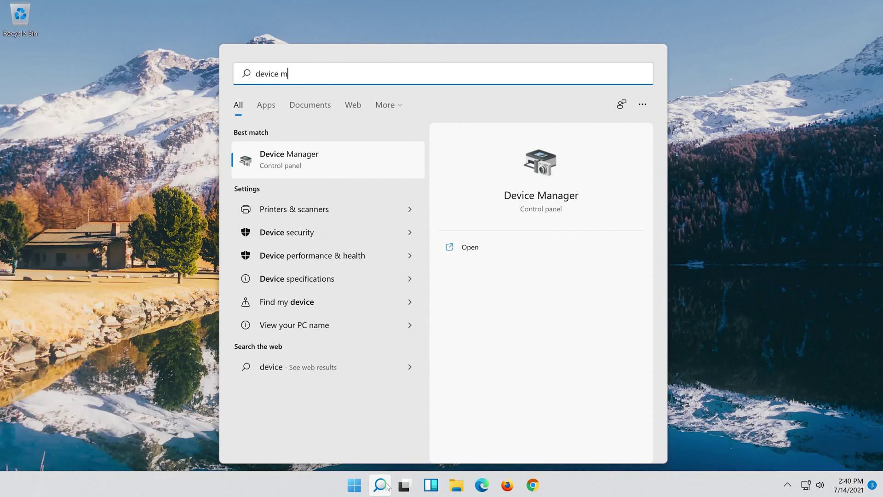
pyautogui.write('anager')
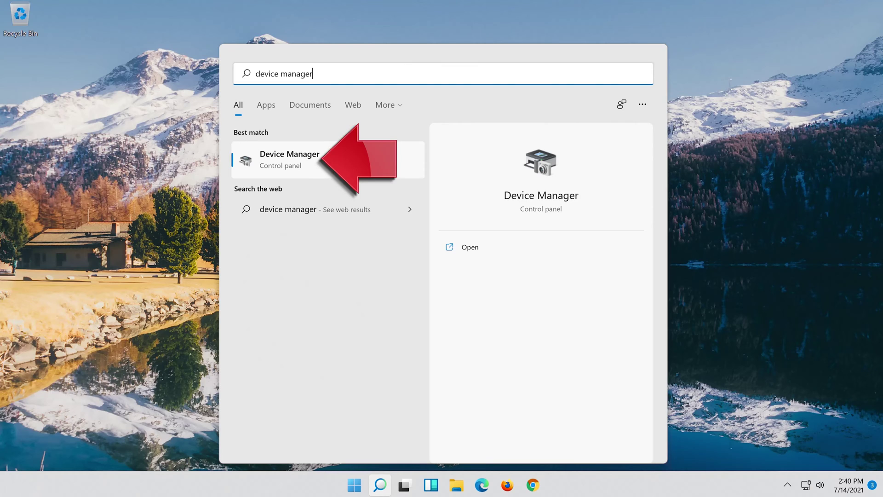
pyautogui.click(366, 165)
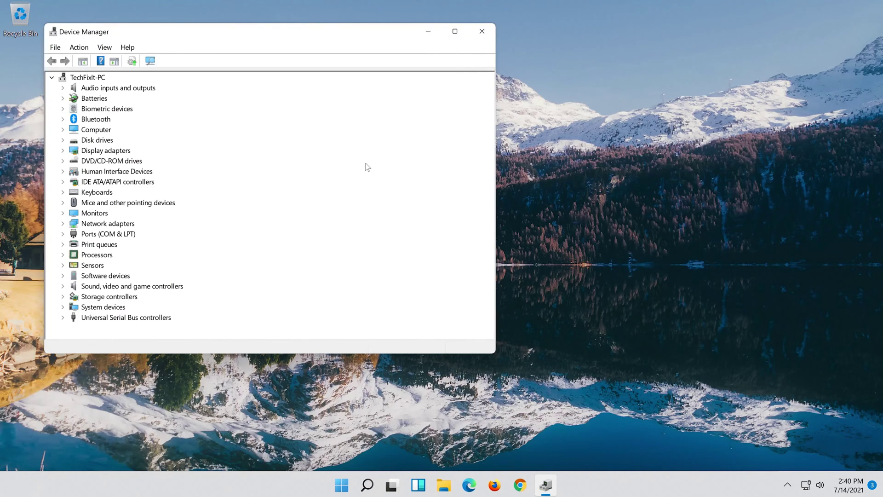
pyautogui.moveTo(288, 33); pyautogui.dragTo(496, 48)
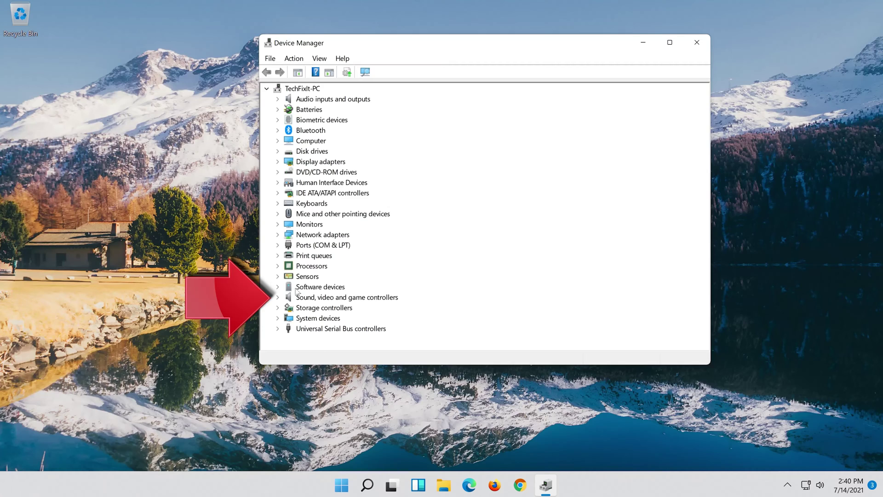
# Open the driver properties of the High Definition Audio Device among the sound, video and game controllers
pyautogui.click(278, 297)
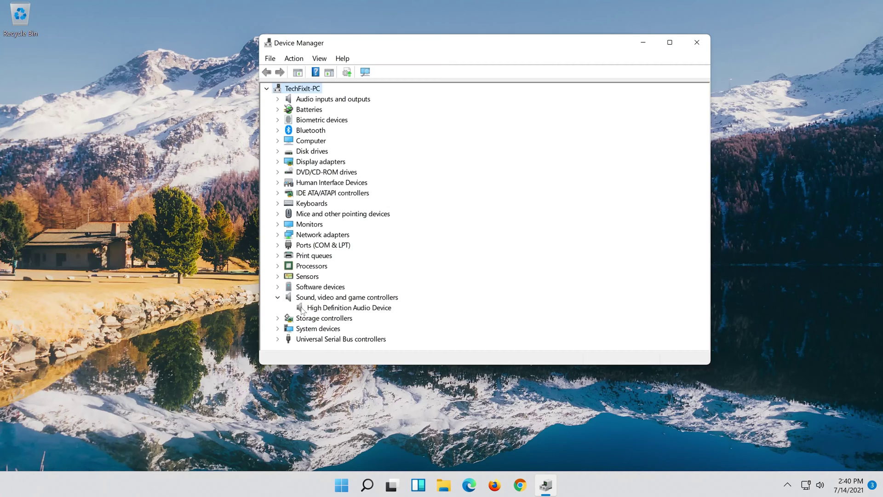
pyautogui.click(386, 309)
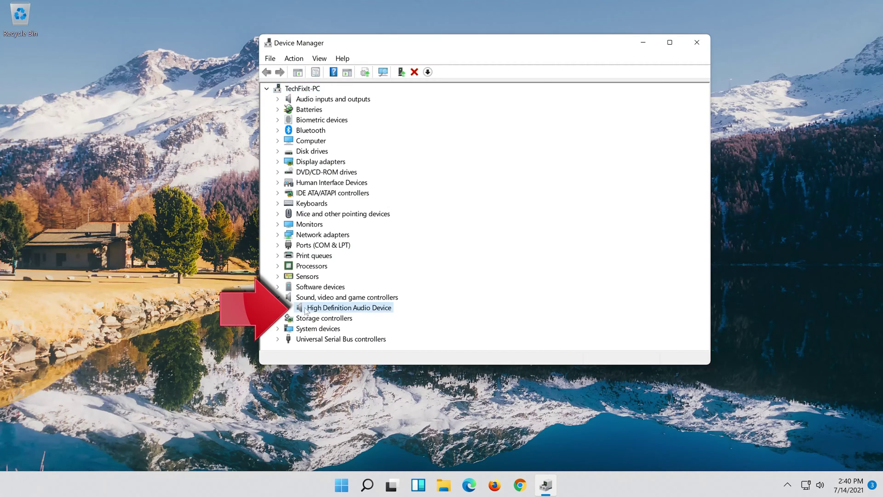
pyautogui.rightClick(369, 312)
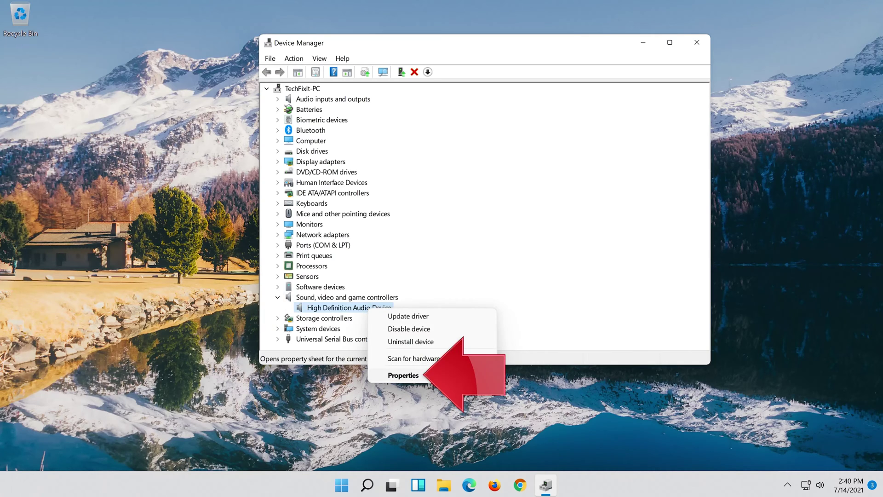
pyautogui.click(431, 376)
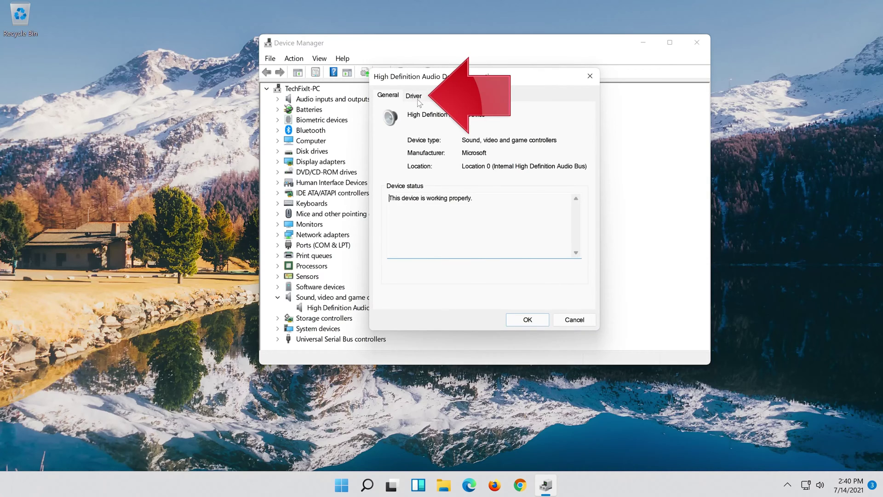
pyautogui.click(416, 97)
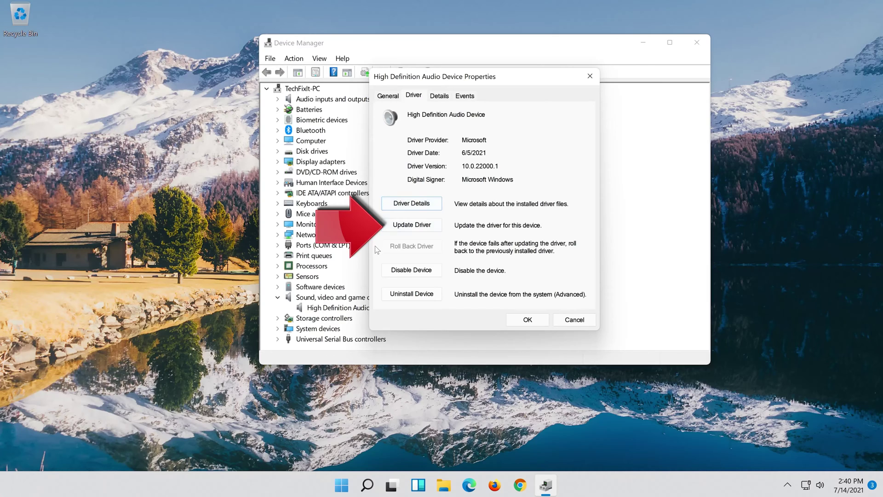
# Search automatically for an updated driver for the High Definition Audio Device, and check for updates through Windows Update
pyautogui.click(412, 225)
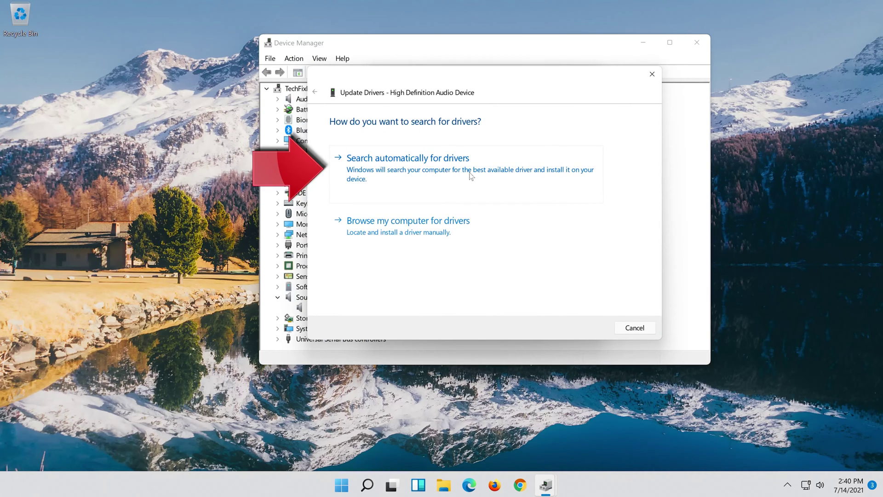
pyautogui.click(484, 177)
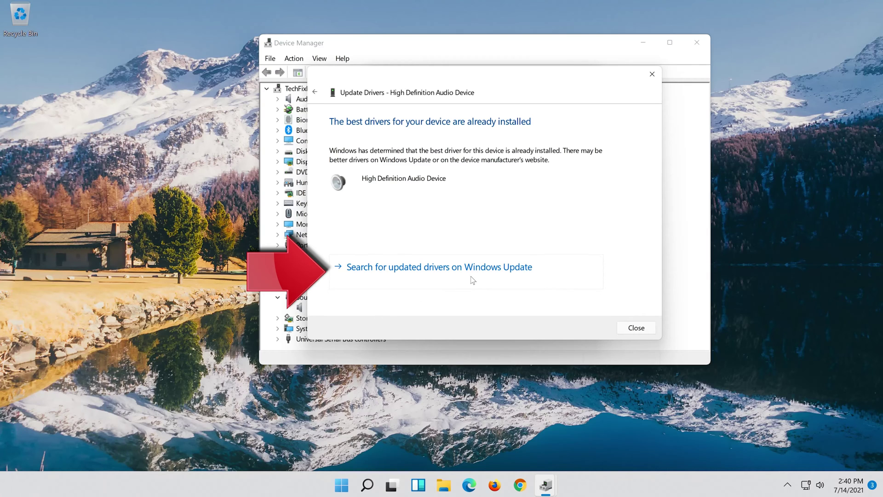
pyautogui.press('Escape')
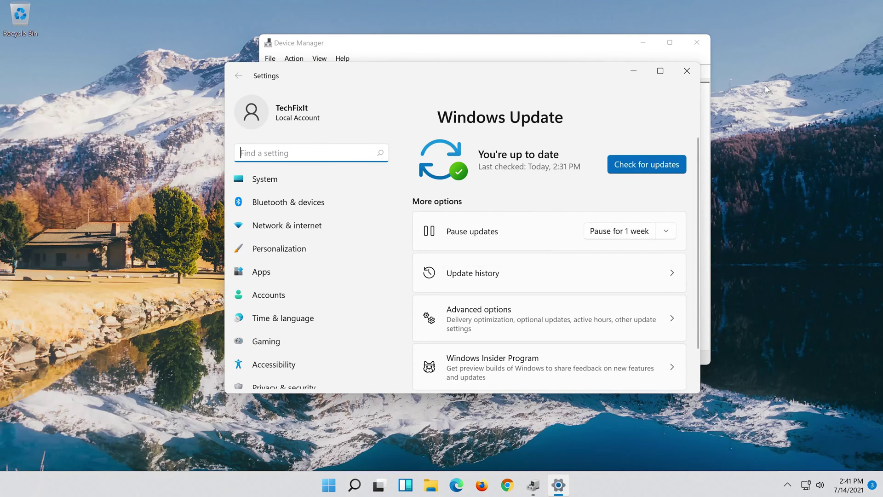
pyautogui.click(642, 164)
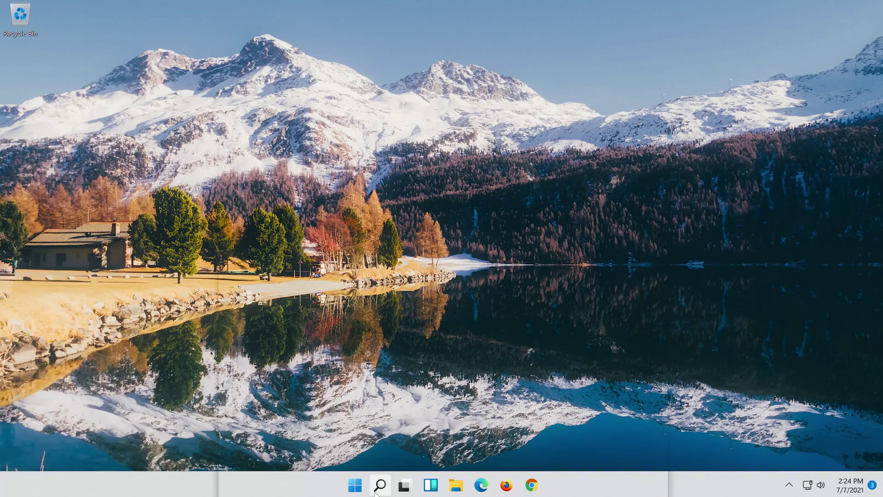
# Find Device Manager through a Windows search for "device manager" and open it
pyautogui.click(379, 485)
pyautogui.write('device')
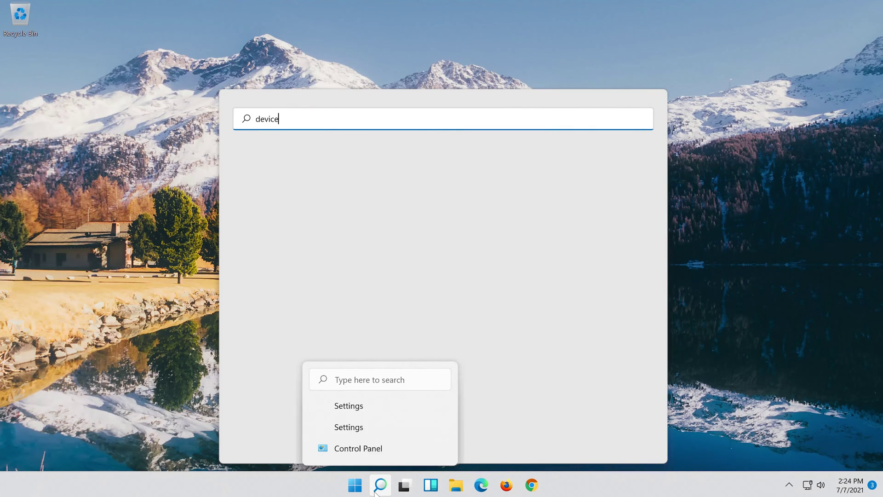
pyautogui.write(' manager')
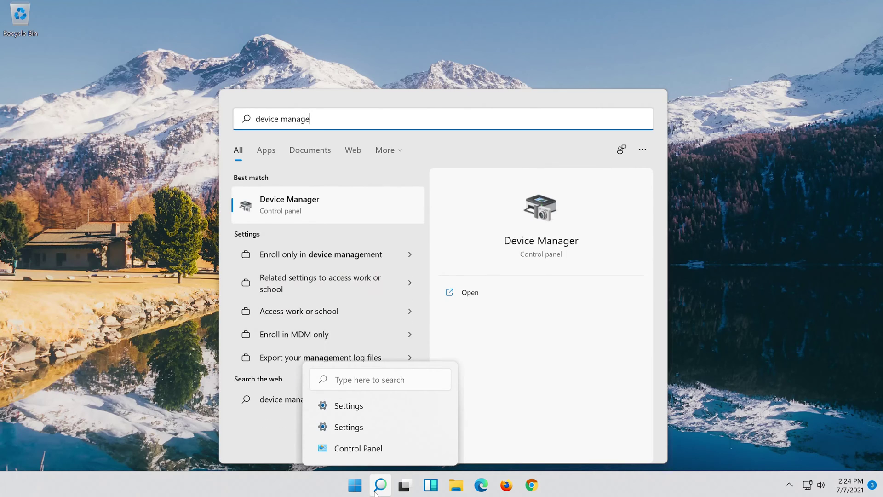
pyautogui.click(316, 211)
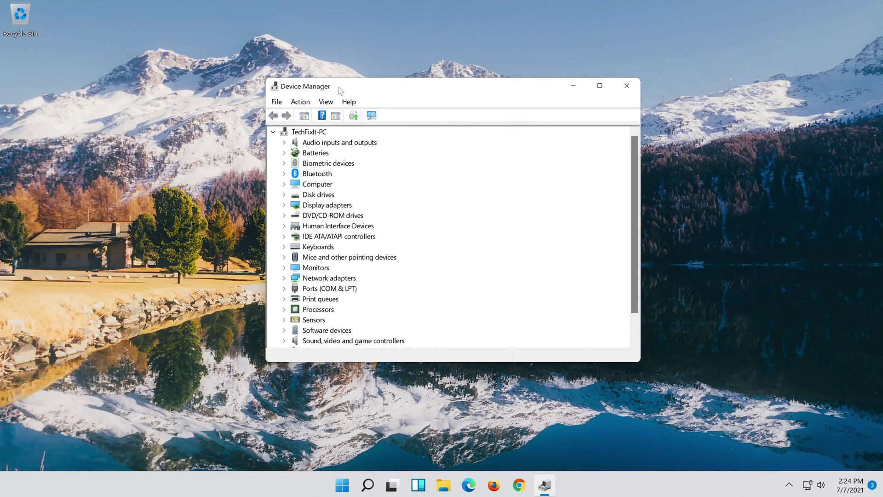
# Open the driver properties of the Intel(R) 82574L Gigabit Network Connection network adapter
pyautogui.click(323, 278)
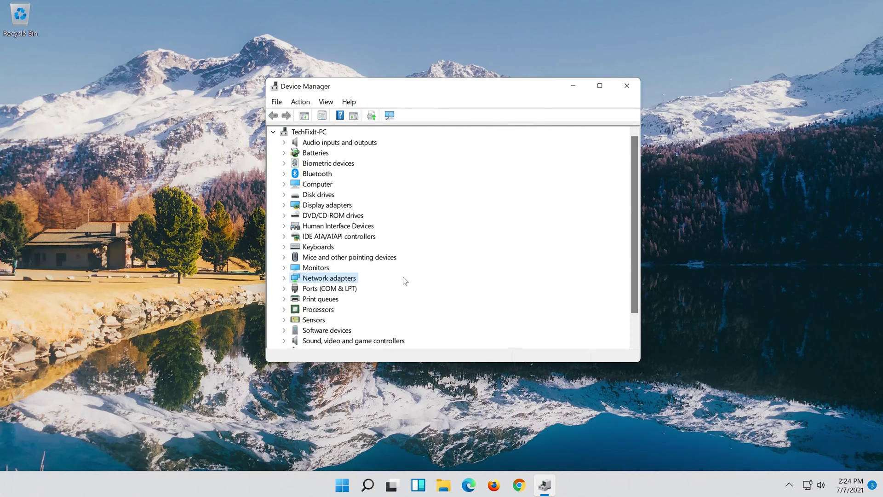
pyautogui.click(284, 278)
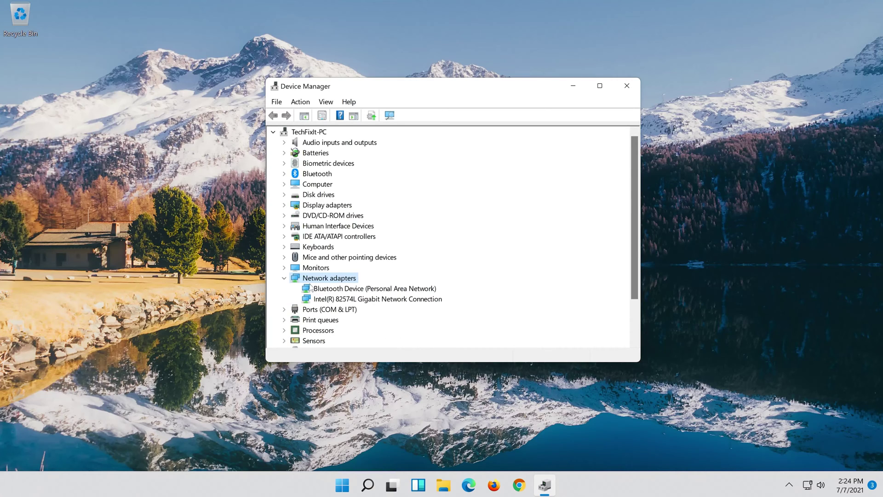
pyautogui.rightClick(376, 299)
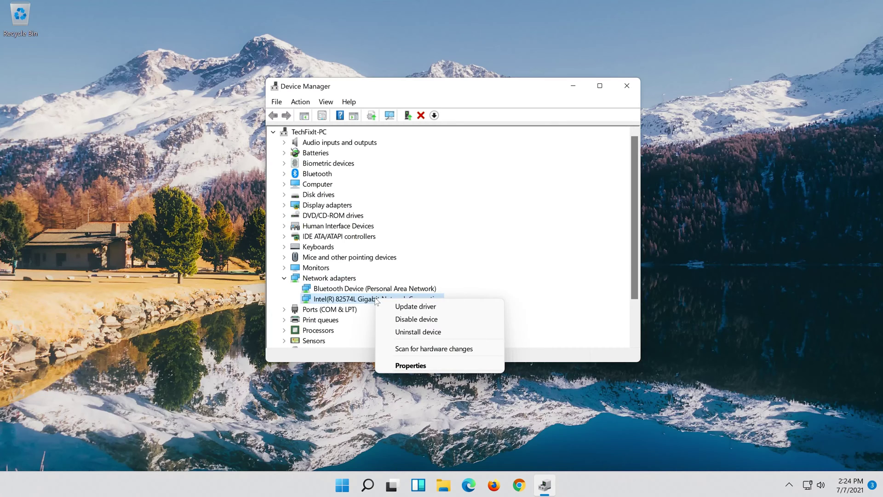
pyautogui.click(428, 367)
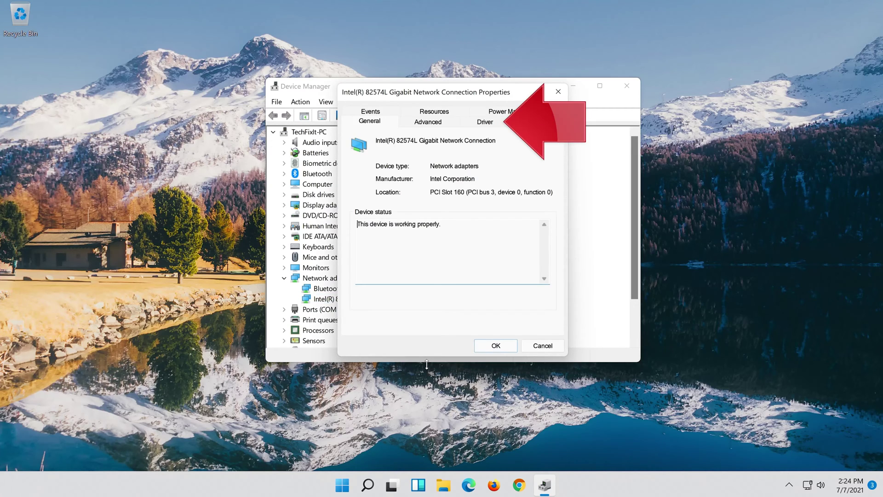
pyautogui.click(487, 123)
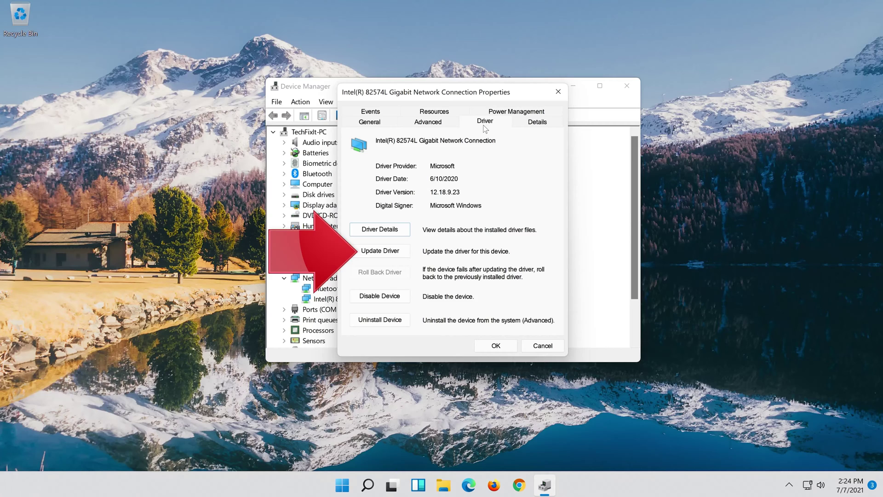
# Run an automatic driver update search for the Intel(R) 82574L Gigabit Network Connection
pyautogui.click(368, 255)
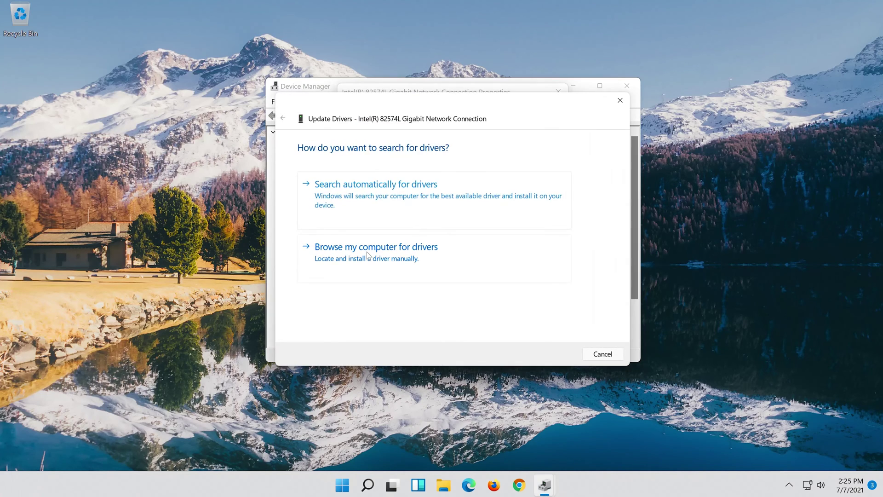
pyautogui.click(382, 201)
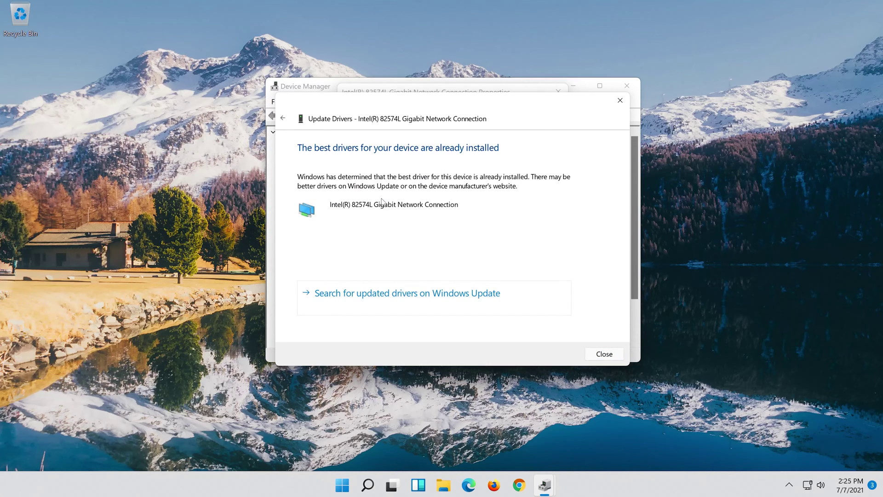
# Search for an updated network adapter driver on Windows Update and check for updates
pyautogui.click(464, 302)
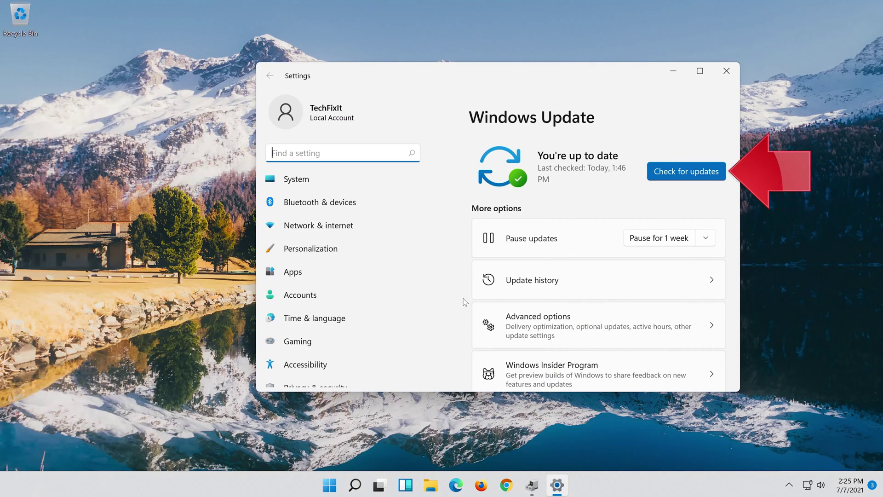
pyautogui.click(690, 177)
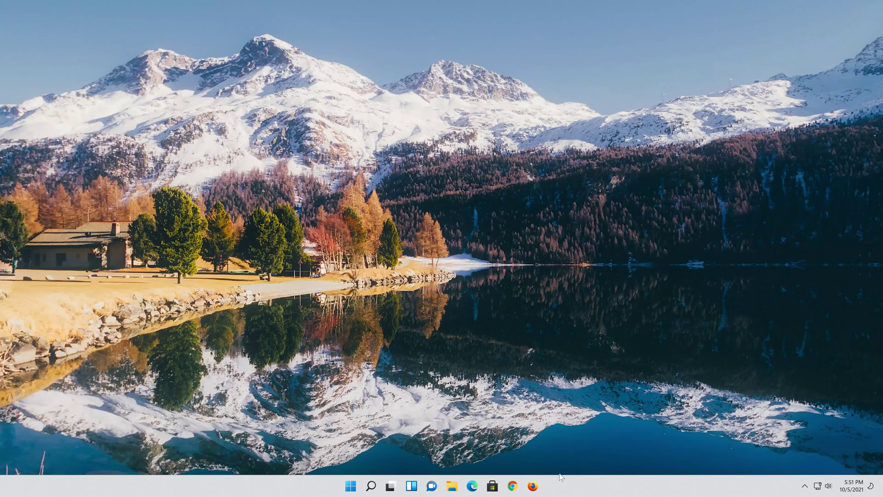
pyautogui.click(532, 486)
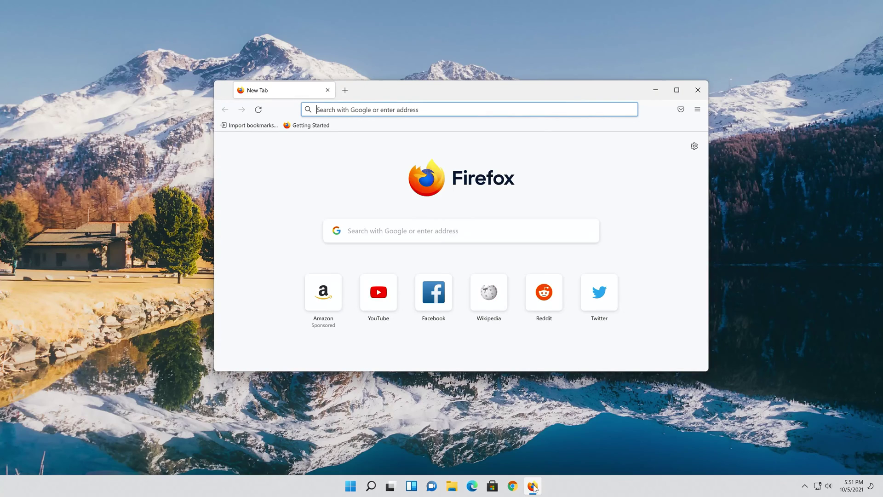
pyautogui.rightClick(429, 109)
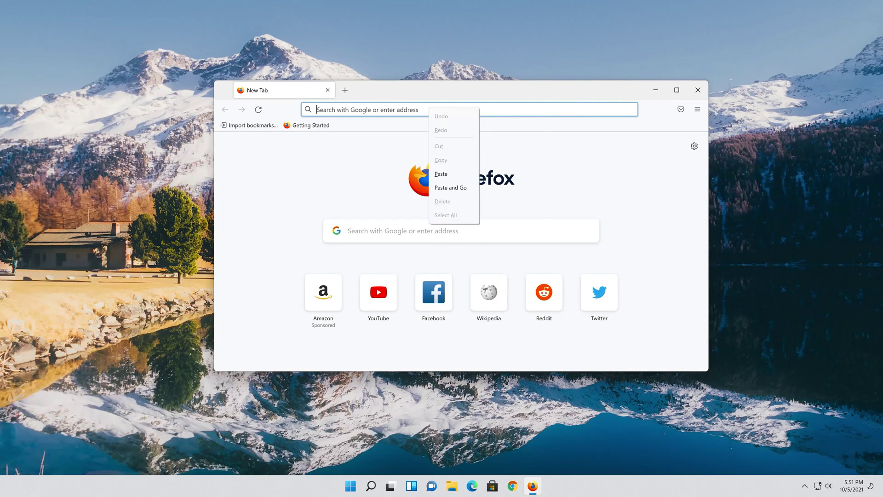
pyautogui.click(449, 188)
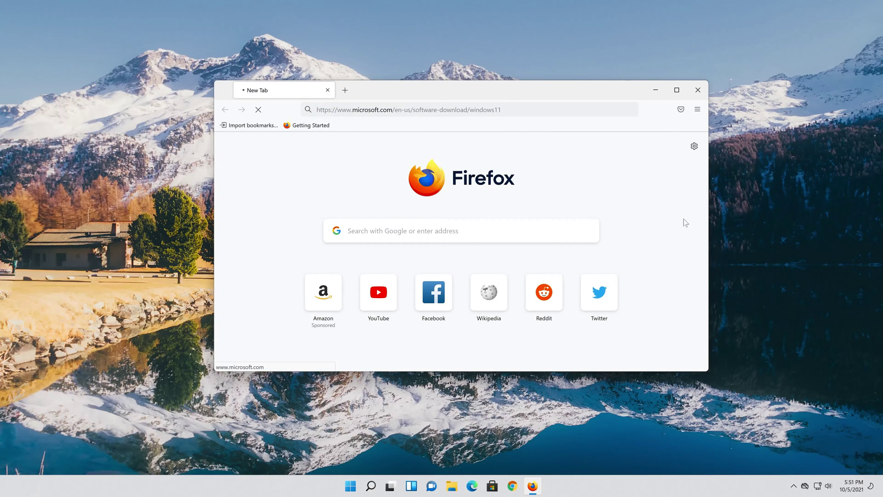
# Download MediaCreationToolW11.exe from the Create Windows 11 Installation Media section, save the file and close the browser
pyautogui.scroll(-10, 672, 223)
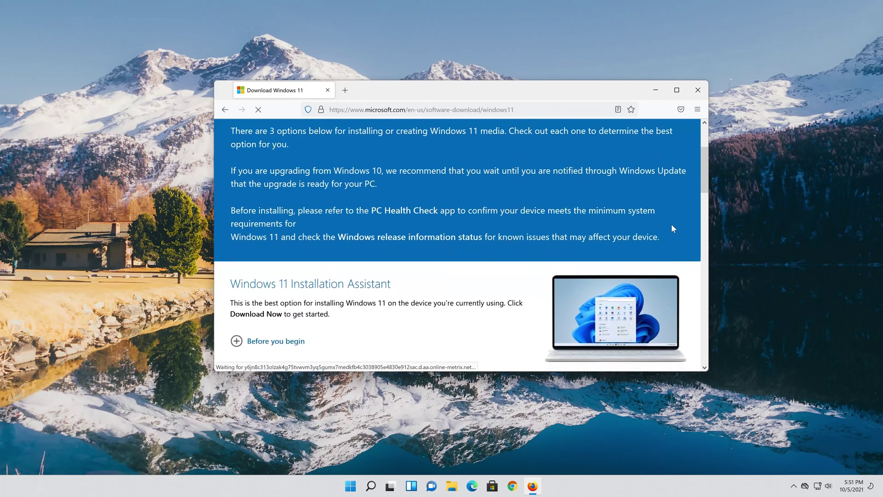
pyautogui.scroll(2, 671, 227)
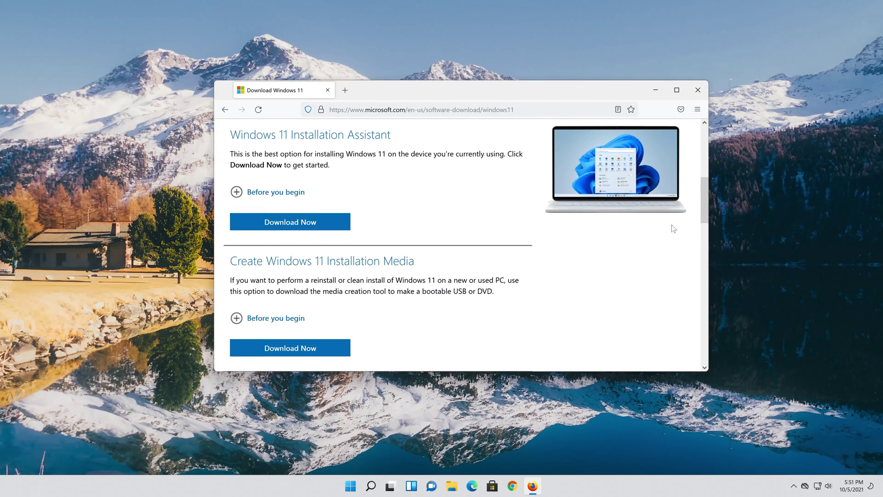
pyautogui.click(304, 354)
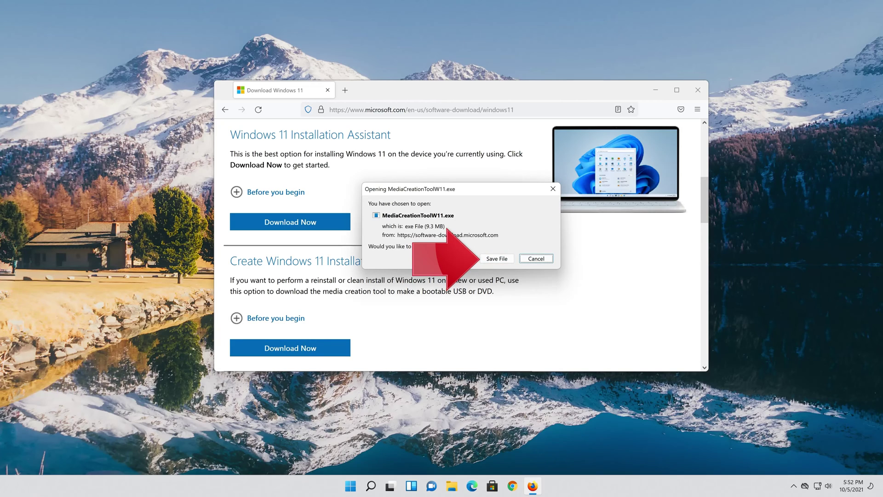
pyautogui.click(496, 260)
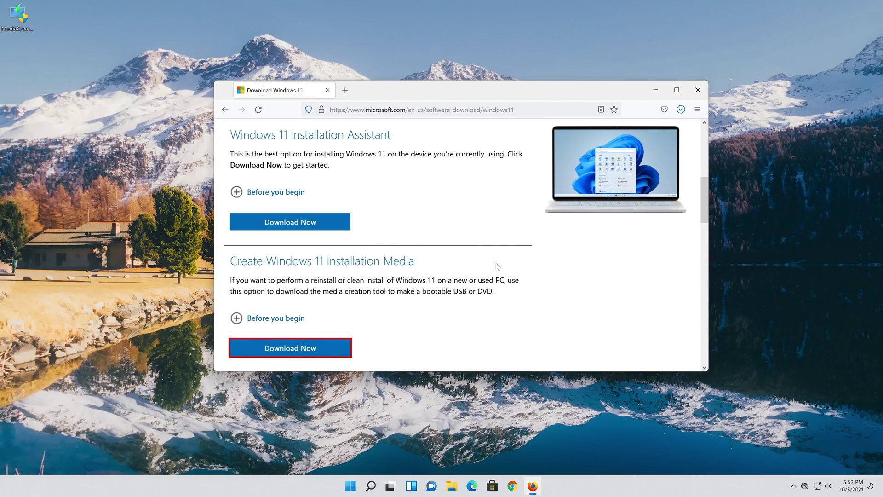
pyautogui.click(697, 91)
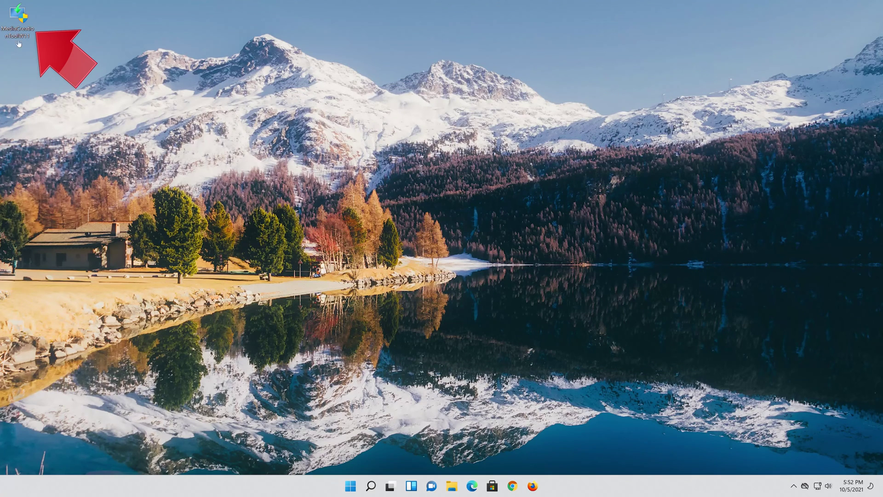
# Run the downloaded media creation tool with permission to make changes and accept its license terms
pyautogui.doubleClick(25, 23)
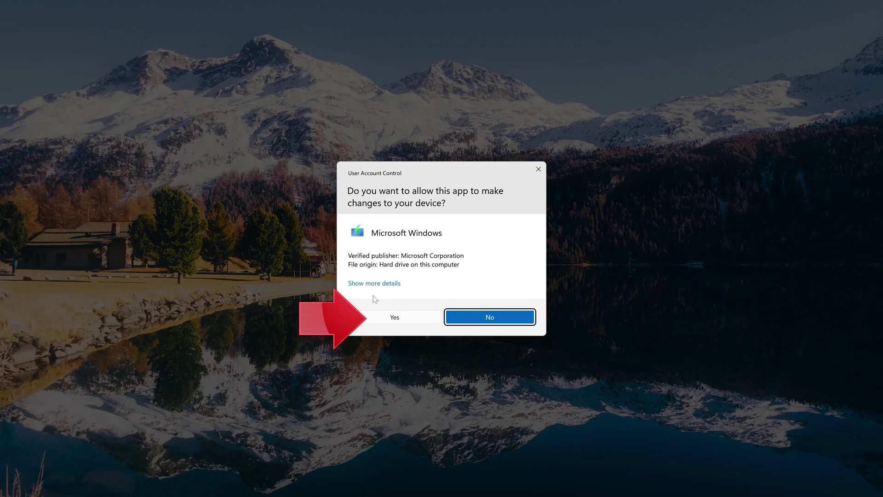
pyautogui.click(394, 319)
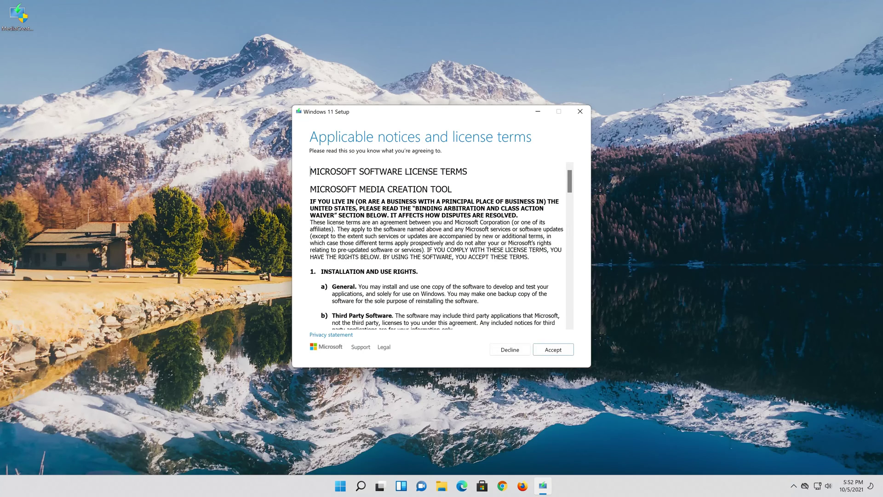
pyautogui.click(555, 350)
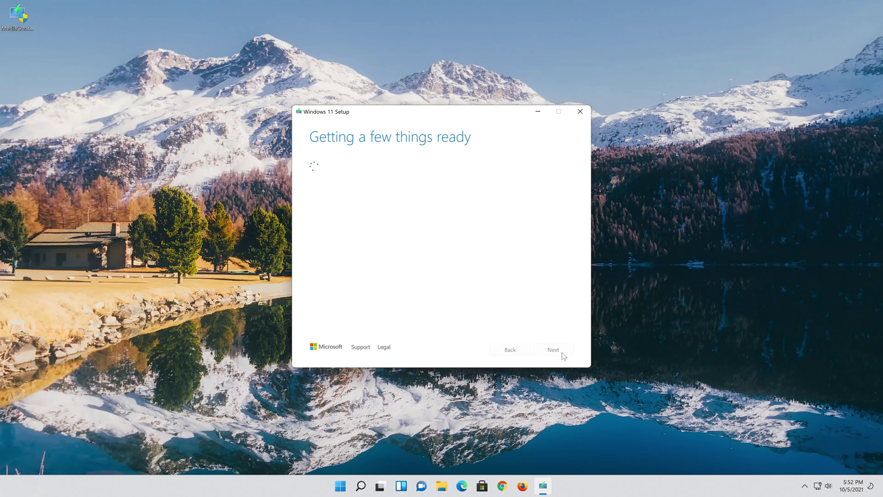
# Continue with the recommended options for this PC: language English (United States) and edition Windows 11
pyautogui.click(313, 215)
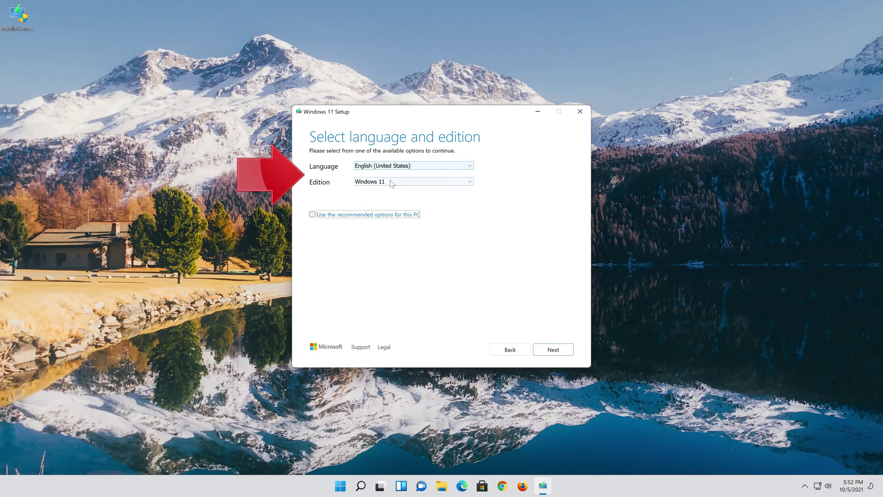
pyautogui.click(312, 214)
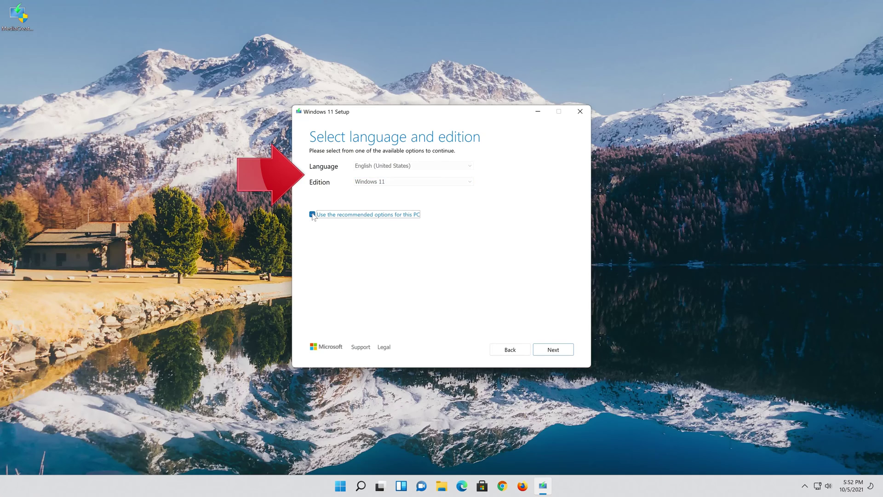
pyautogui.click(553, 351)
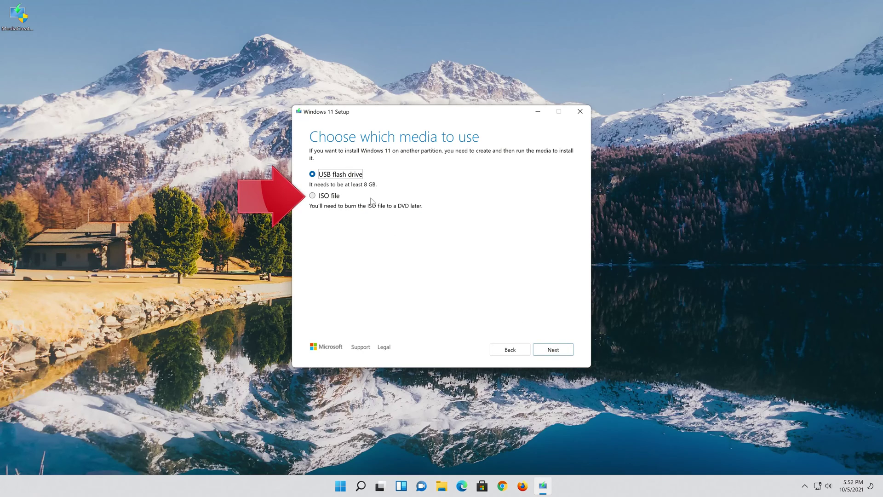
# Choose ISO file as the installation media and save it to the Desktop as "Windows 11"
pyautogui.click(313, 197)
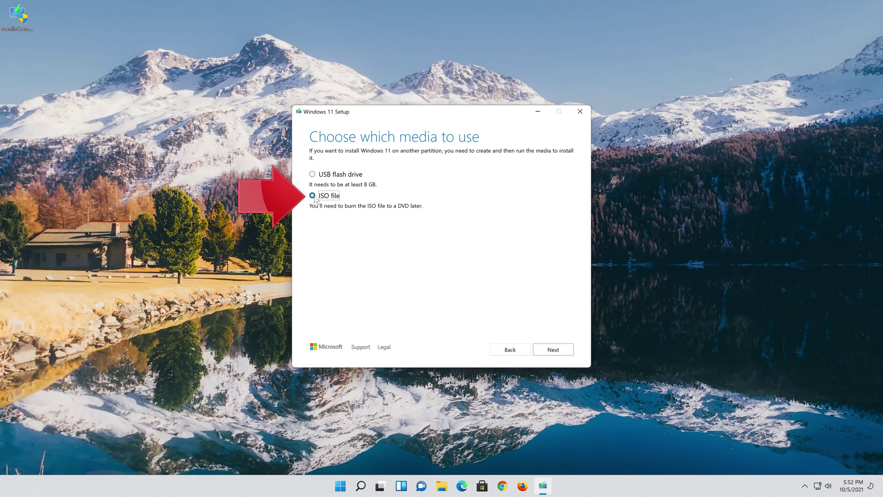
pyautogui.click(560, 350)
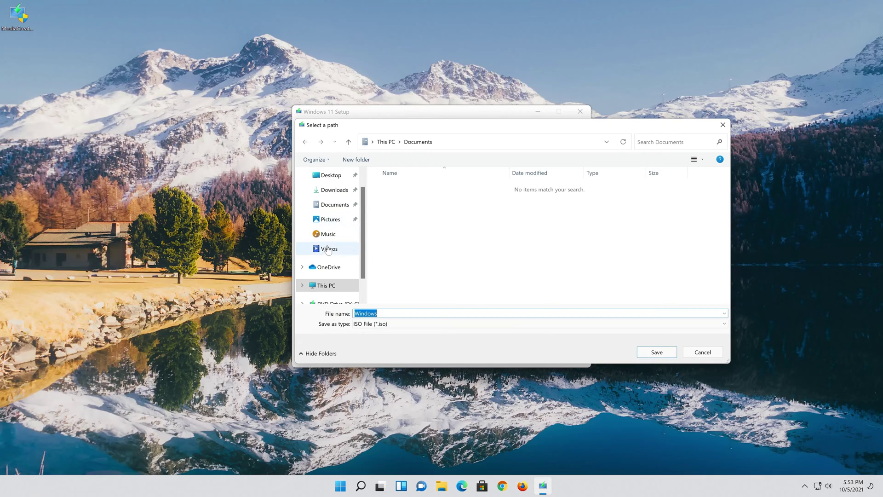
pyautogui.click(340, 179)
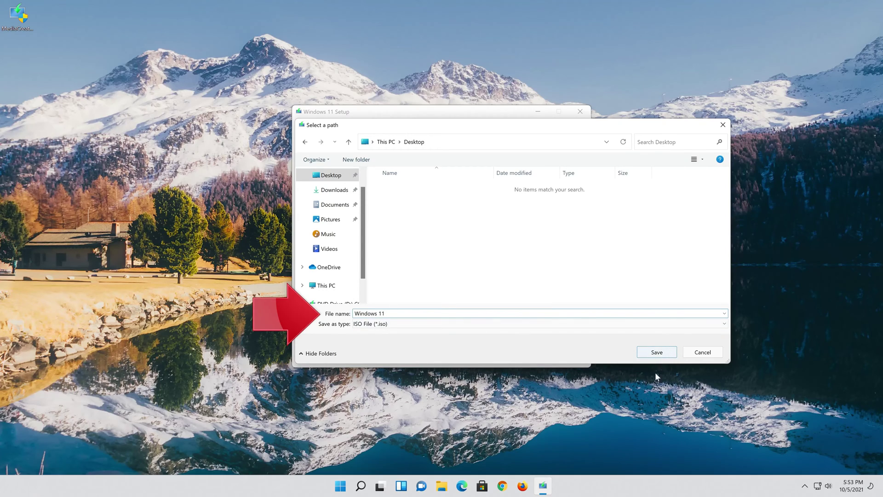
pyautogui.click(665, 356)
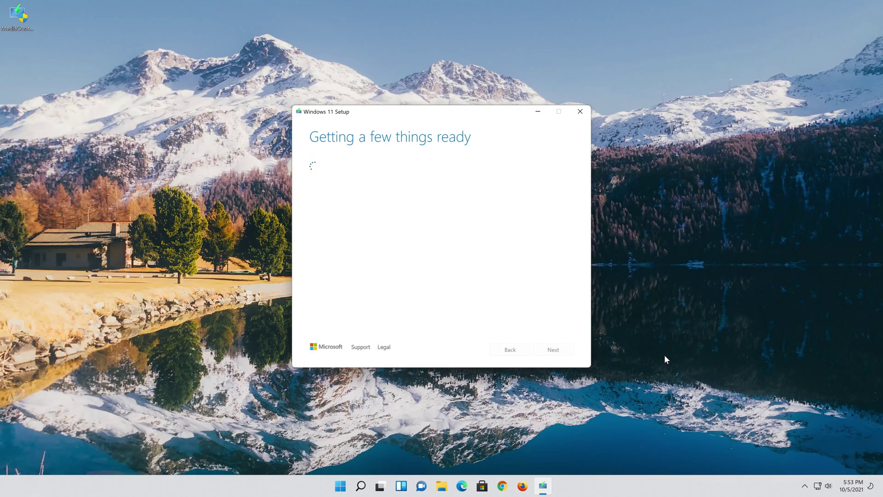
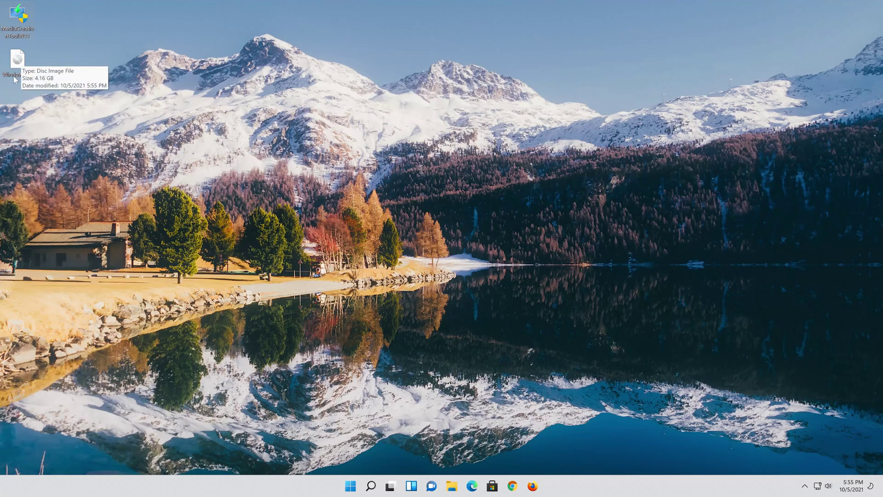
# Mount the Windows 11 ISO from the desktop, run its setup application with permission to make changes, and close the drive window
pyautogui.doubleClick(21, 65)
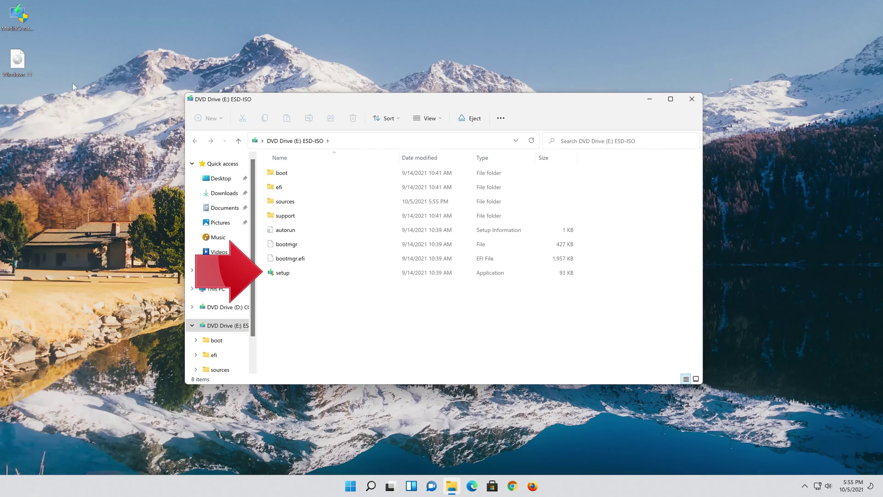
pyautogui.click(308, 269)
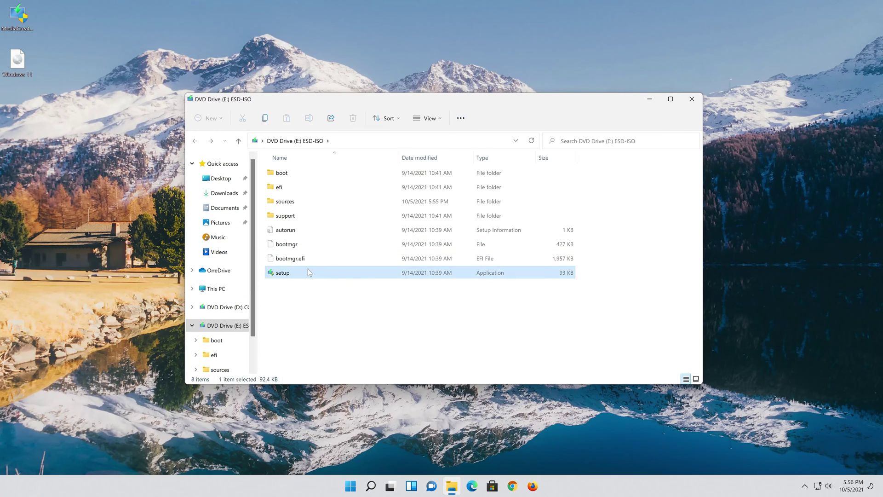
pyautogui.doubleClick(308, 273)
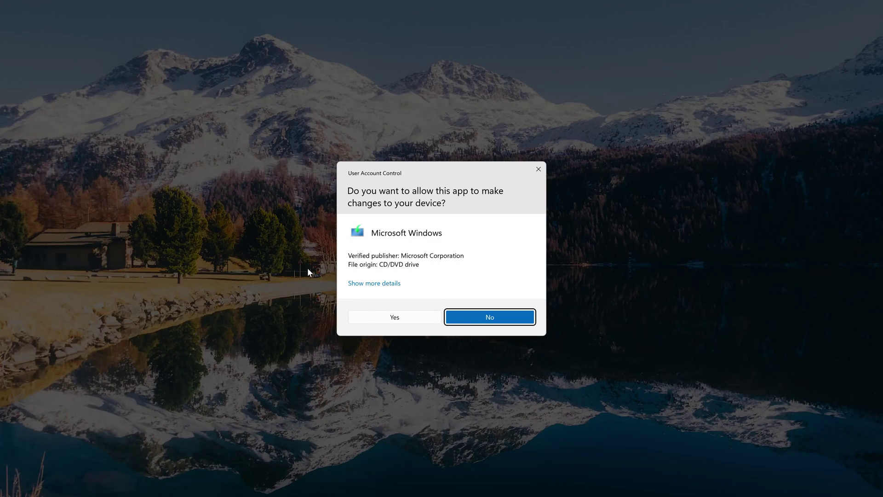
pyautogui.click(396, 317)
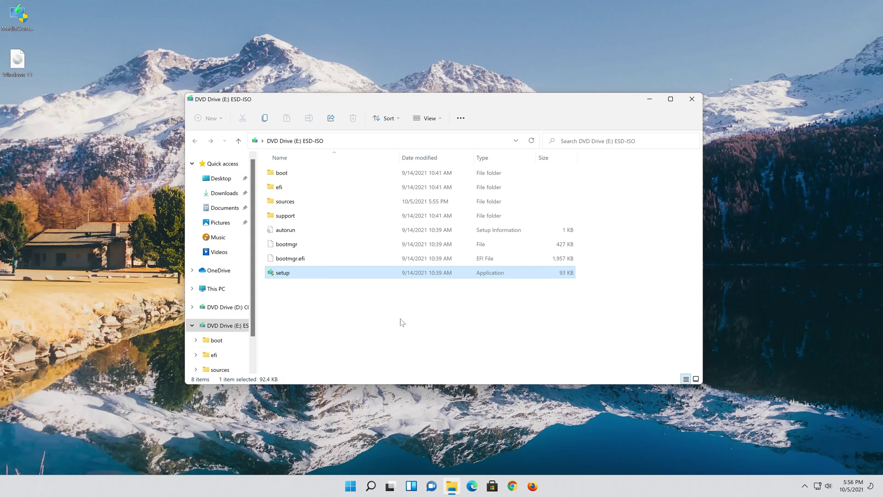
pyautogui.click(689, 99)
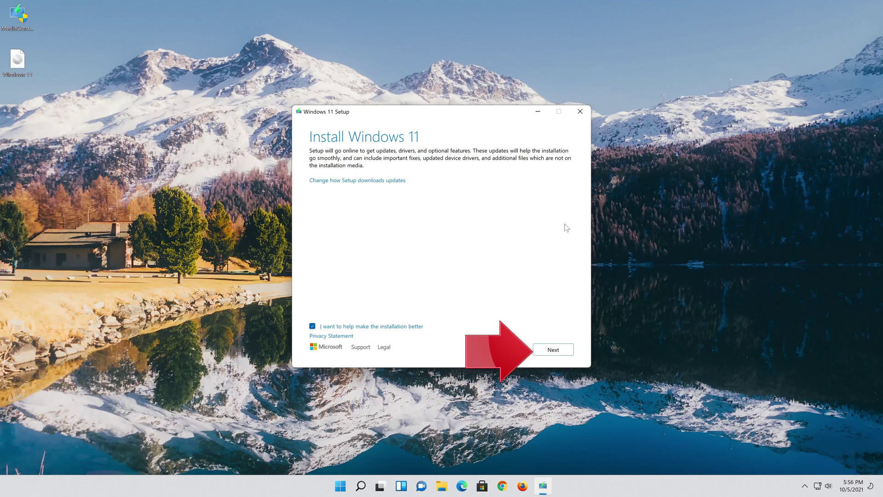
# Proceed past the Install Windows 11 introduction in the setup and accept the license terms
pyautogui.click(561, 353)
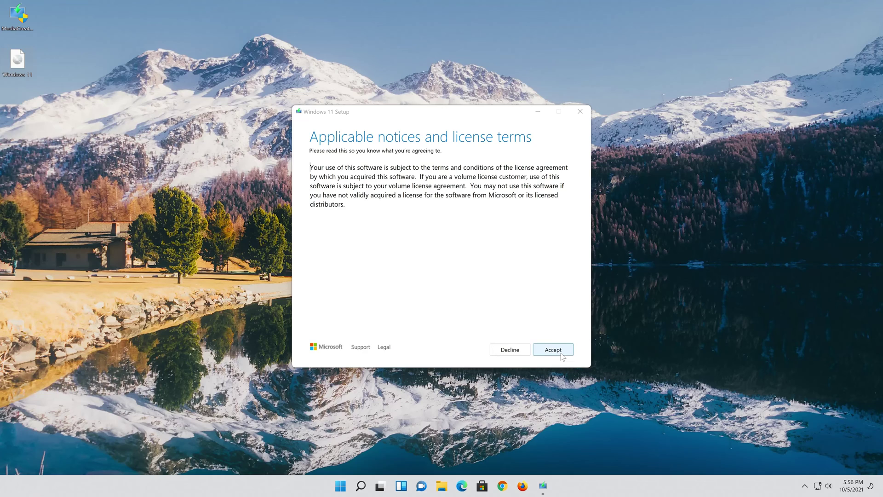
pyautogui.click(554, 356)
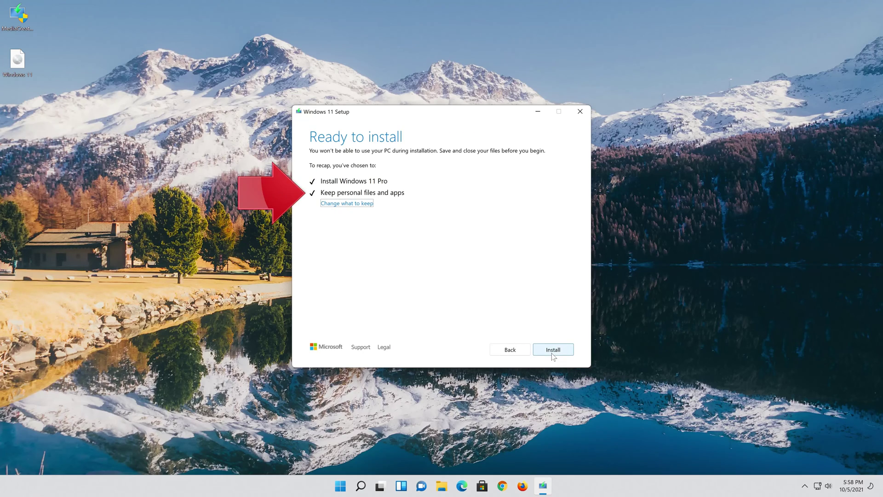
# Review what to keep, retain the "Keep personal files and apps" option, and start the Windows 11 Pro installation
pyautogui.click(363, 206)
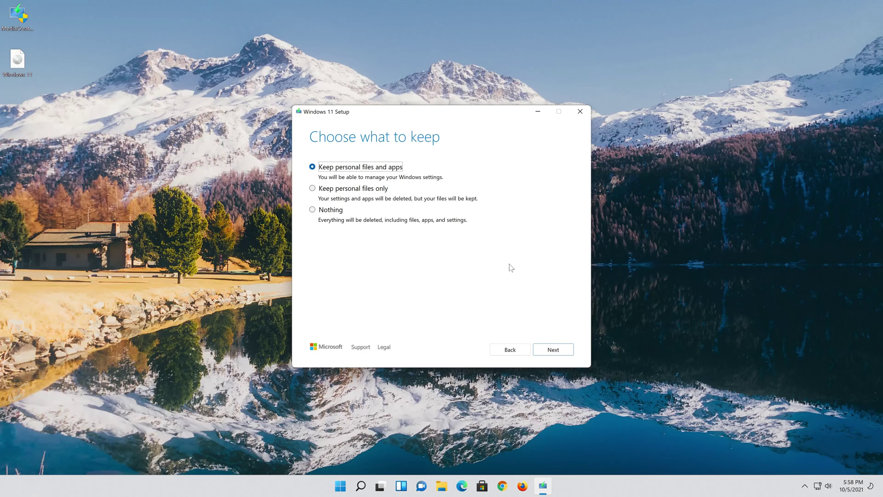
pyautogui.click(560, 352)
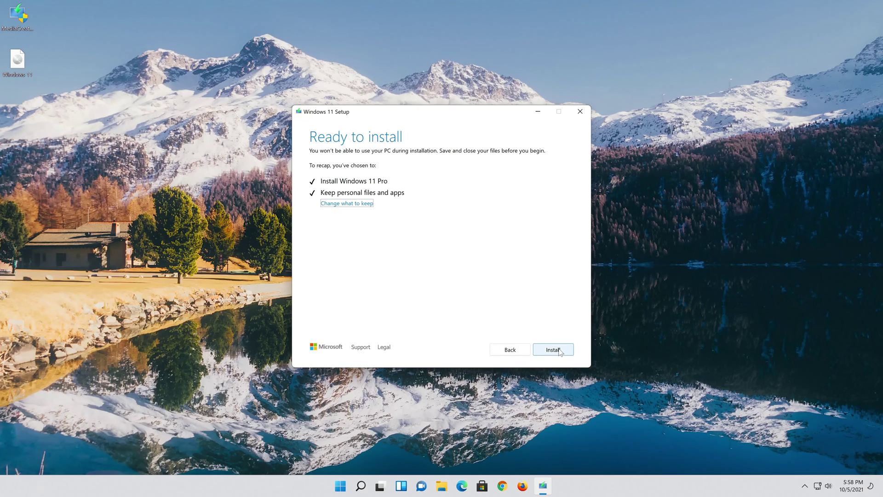
pyautogui.click(554, 350)
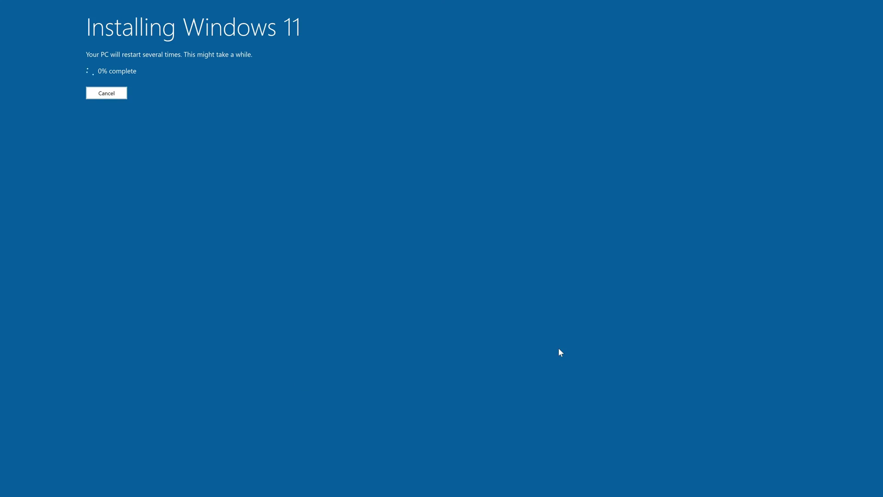